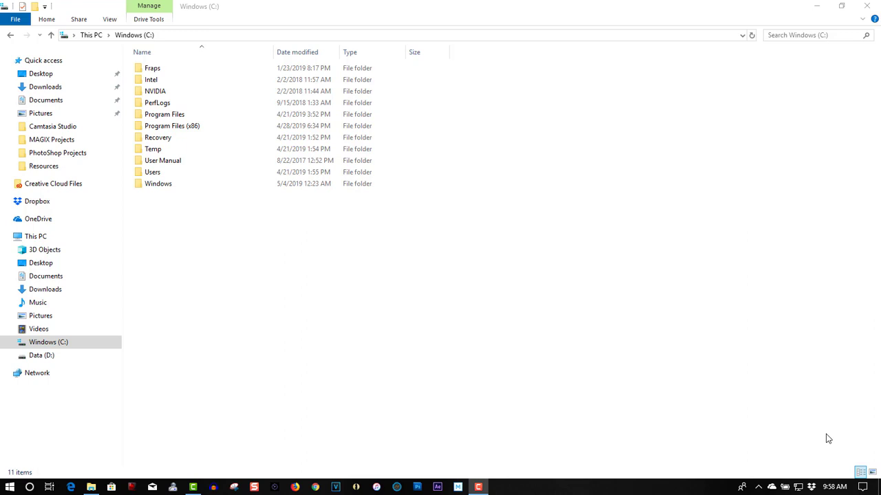
Step: Browse Program Files > VEGAS > VEGAS Pro 16.0 > OFX Video Plug-Ins > TitlesAndText.ofx.bundle > Contents > Resources
{"action": "double_click", "coordinate": [165, 115]}
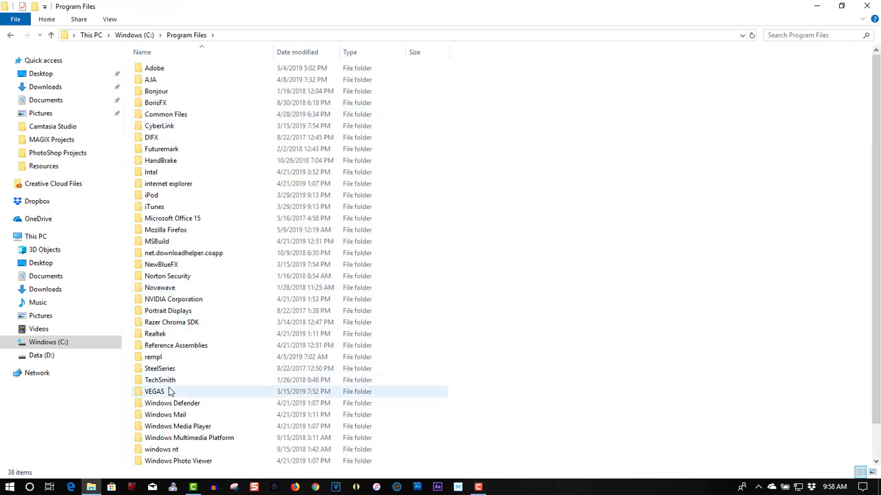
{"action": "double_click", "coordinate": [170, 391]}
{"action": "left_click", "coordinate": [177, 95]}
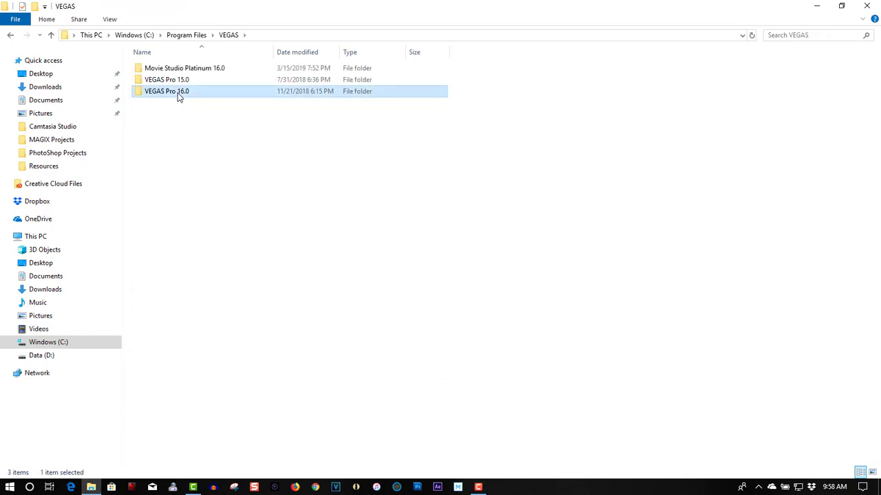
{"action": "double_click", "coordinate": [177, 96]}
{"action": "left_click", "coordinate": [178, 232]}
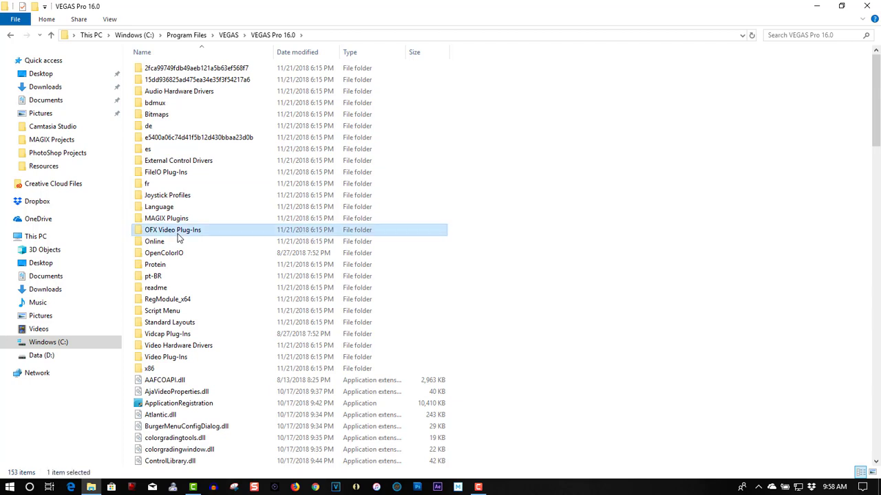
{"action": "double_click", "coordinate": [178, 233]}
{"action": "left_click", "coordinate": [294, 249]}
{"action": "double_click", "coordinate": [294, 249]}
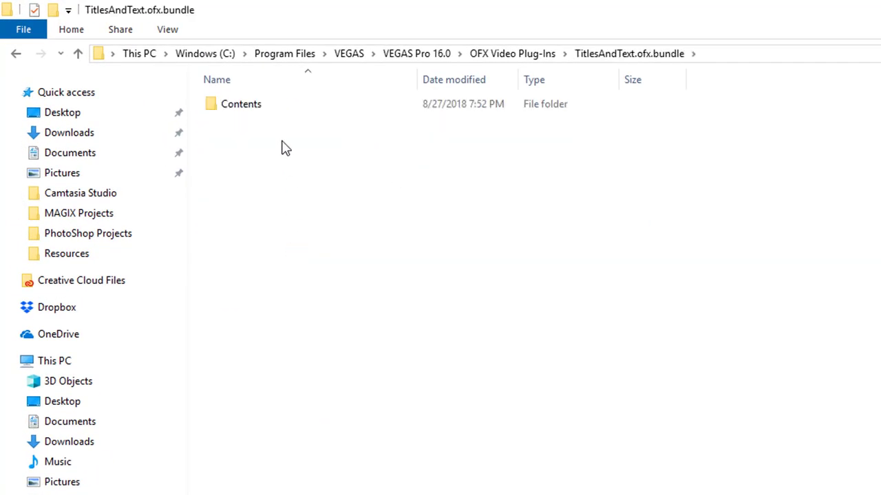
{"action": "left_click", "coordinate": [273, 107]}
{"action": "double_click", "coordinate": [273, 106]}
{"action": "double_click", "coordinate": [273, 123]}
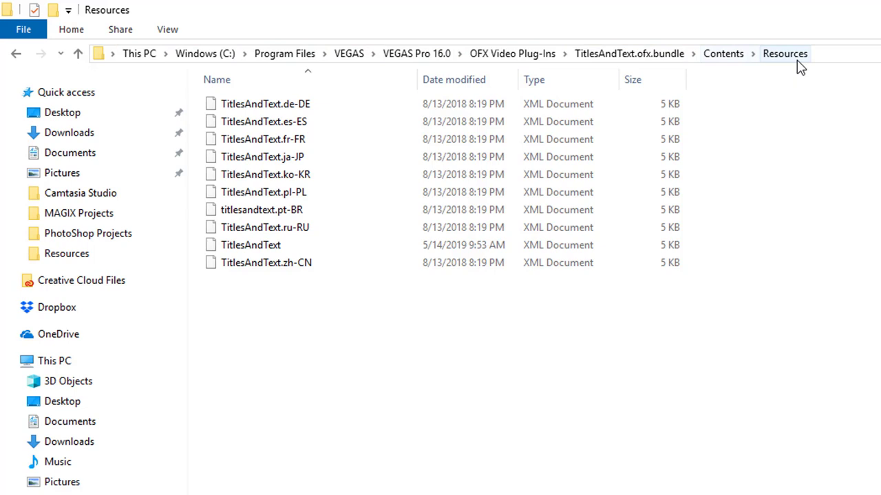
Step: Copy and paste TitlesAndText in Resources, approving the administrator prompt to create a backup
{"action": "left_click", "coordinate": [289, 246]}
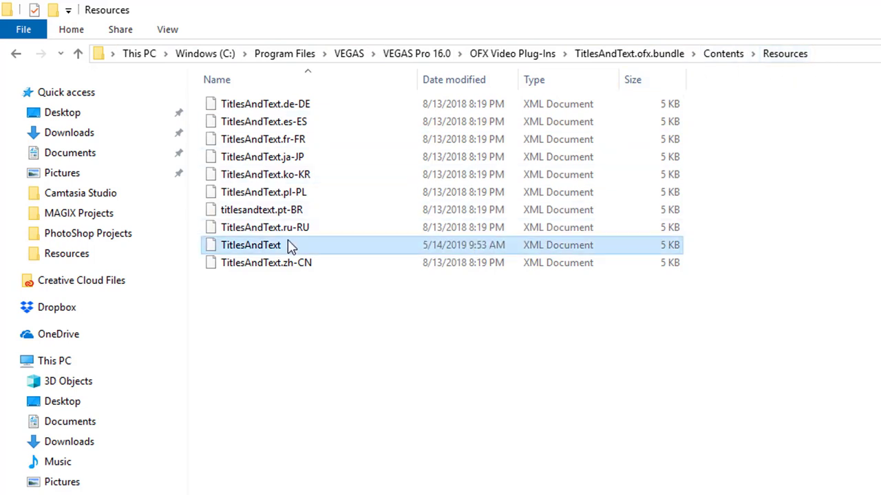
{"action": "right_click", "coordinate": [357, 248]}
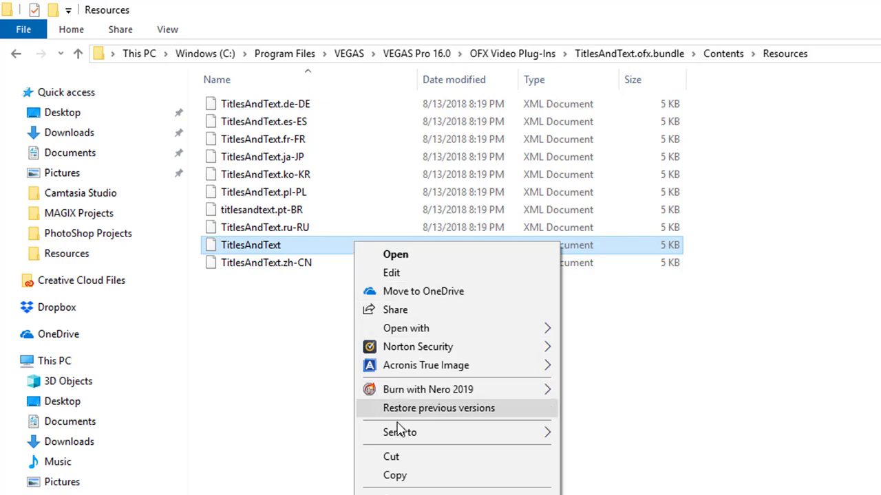
{"action": "left_click", "coordinate": [401, 475]}
{"action": "right_click", "coordinate": [342, 356]}
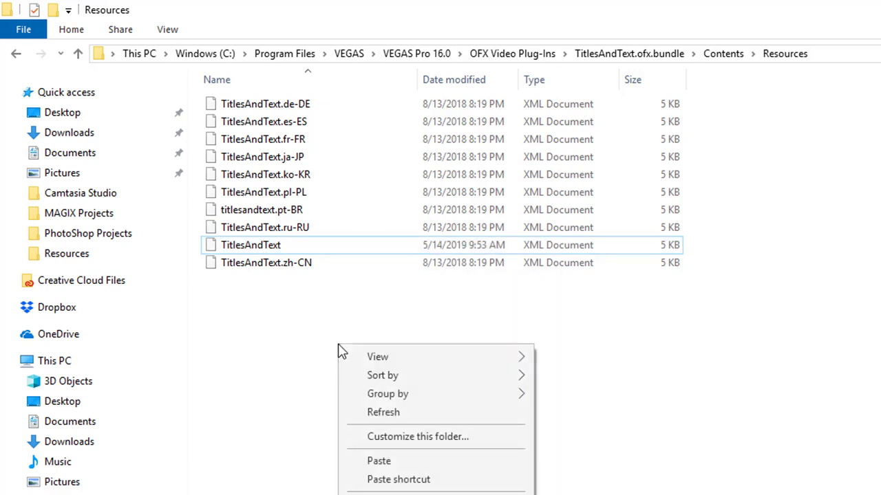
{"action": "left_click", "coordinate": [378, 463]}
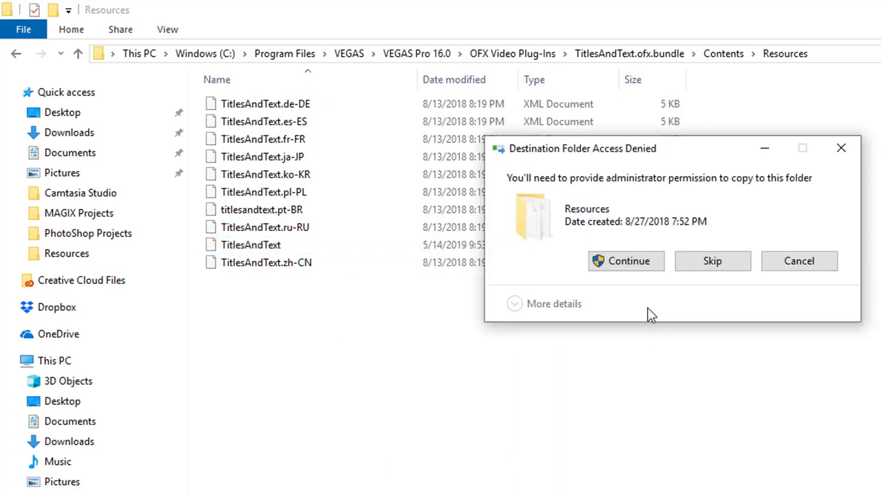
{"action": "left_click", "coordinate": [626, 264]}
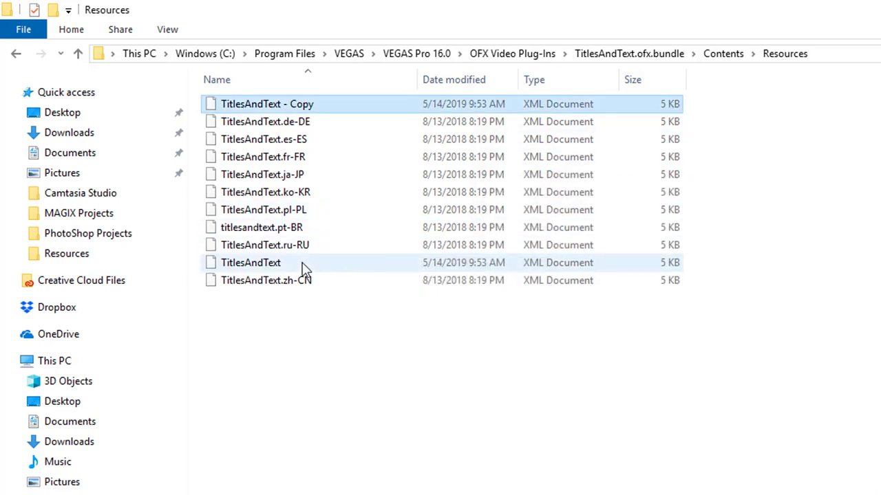
Step: Check the new TitlesAndText - Copy file, then switch over to VEGAS Pro
{"action": "right_click", "coordinate": [339, 108]}
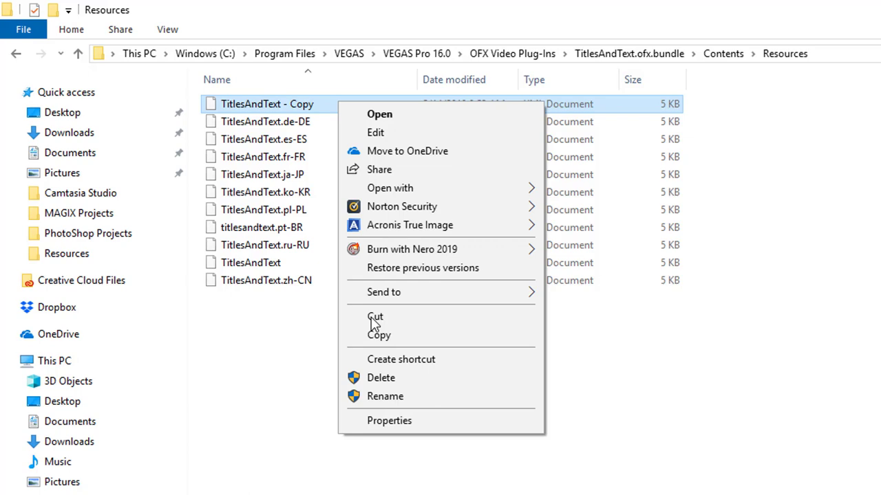
{"action": "left_click", "coordinate": [274, 264]}
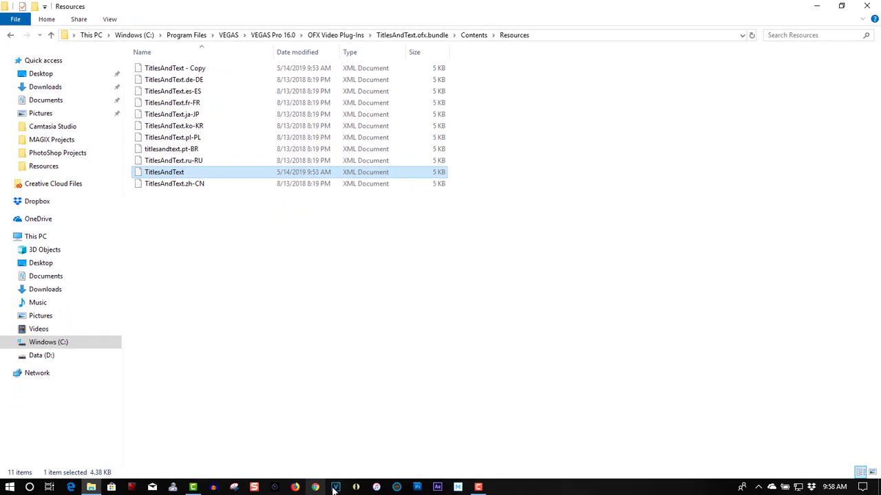
{"action": "left_click", "coordinate": [336, 487]}
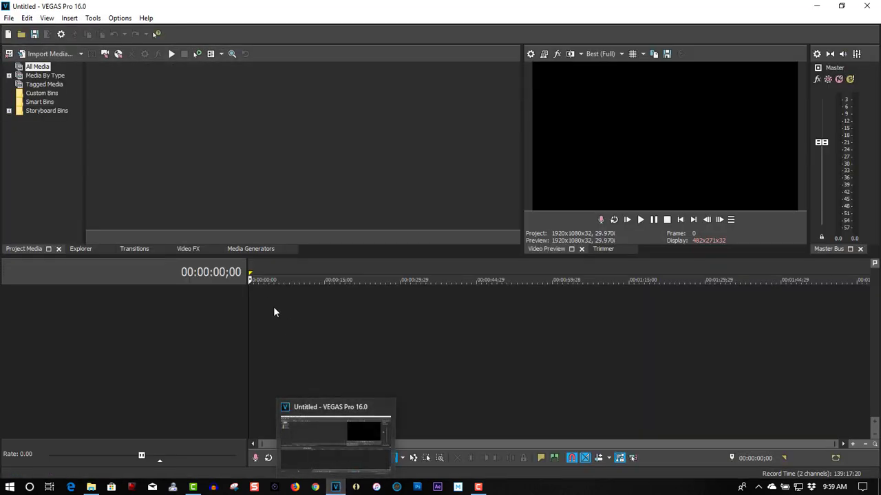
Step: Add a video track and insert text media to check its default font is Verdana
{"action": "right_click", "coordinate": [268, 297]}
{"action": "left_click", "coordinate": [285, 324]}
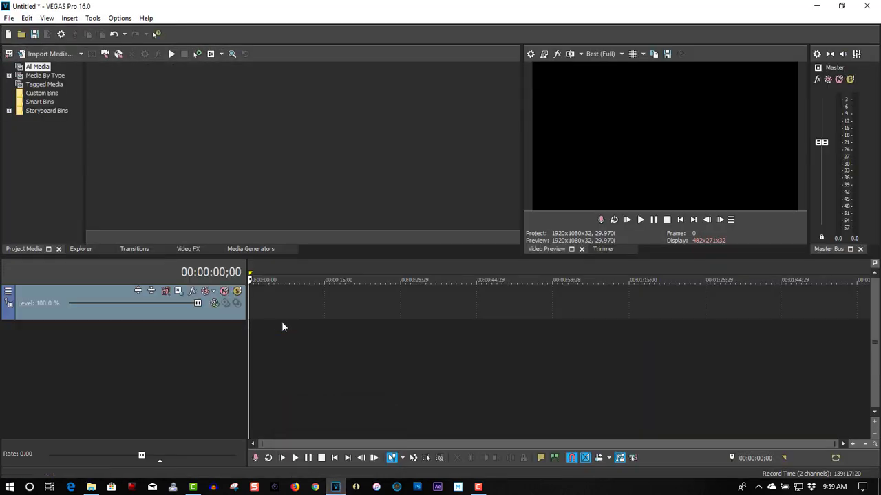
{"action": "right_click", "coordinate": [269, 302]}
{"action": "left_click", "coordinate": [287, 278]}
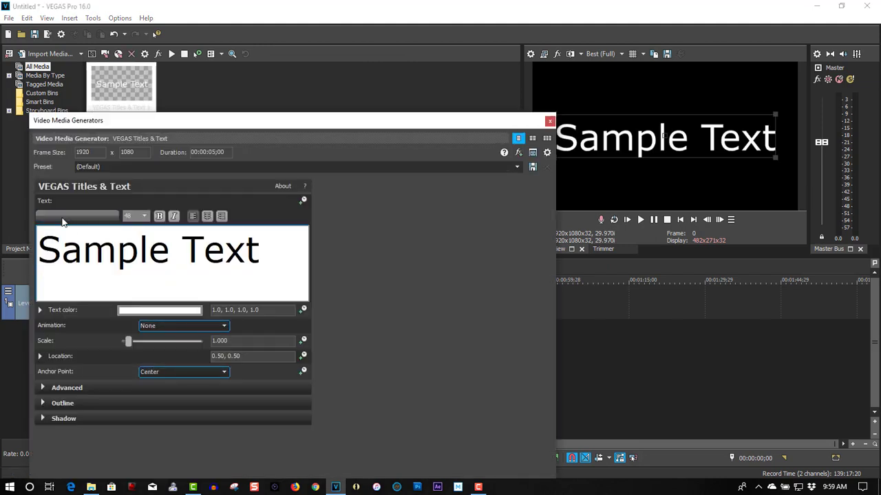
Step: Close the text generator and quit VEGAS without saving the project
{"action": "left_click", "coordinate": [549, 122]}
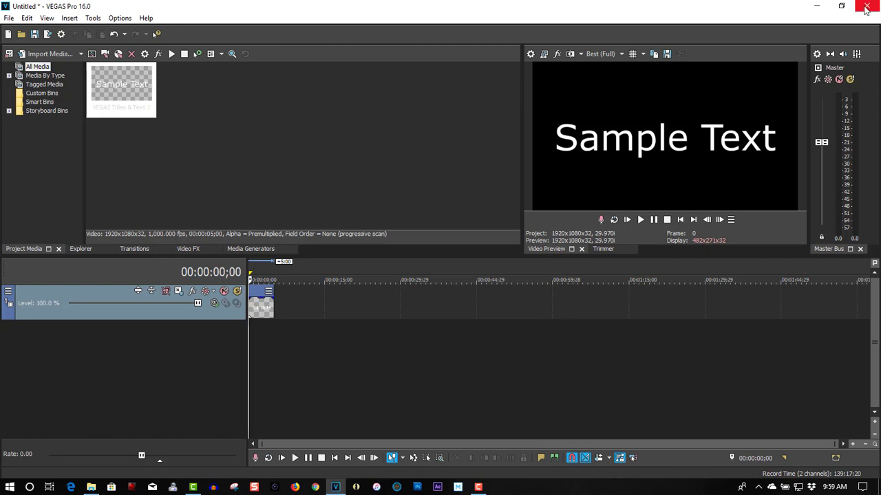
{"action": "left_click", "coordinate": [866, 6]}
{"action": "left_click", "coordinate": [449, 200]}
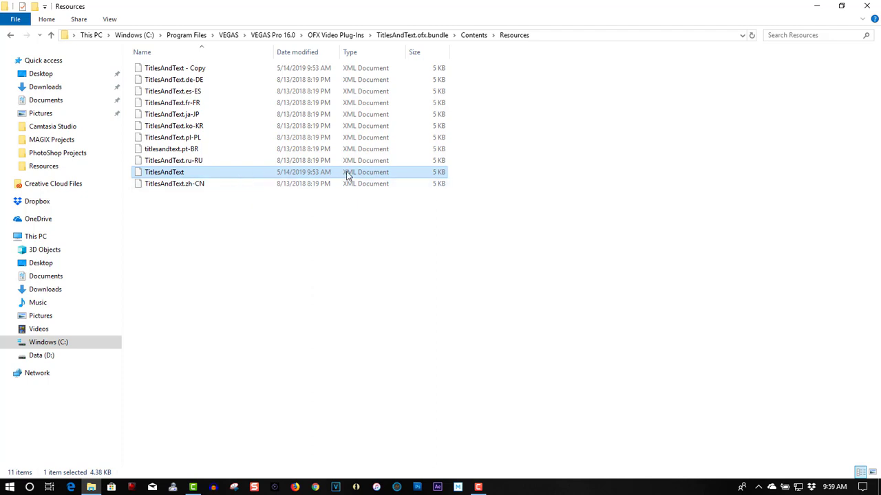
Step: Review TitlesAndText's Security permissions for Administrators and Users, confirming Full control, then cancel
{"action": "right_click", "coordinate": [226, 175]}
{"action": "left_click", "coordinate": [253, 380]}
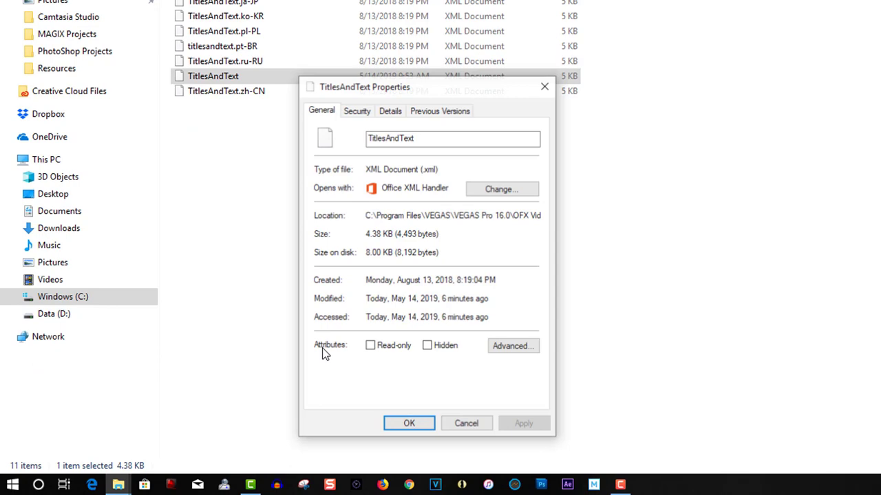
{"action": "left_click", "coordinate": [276, 195]}
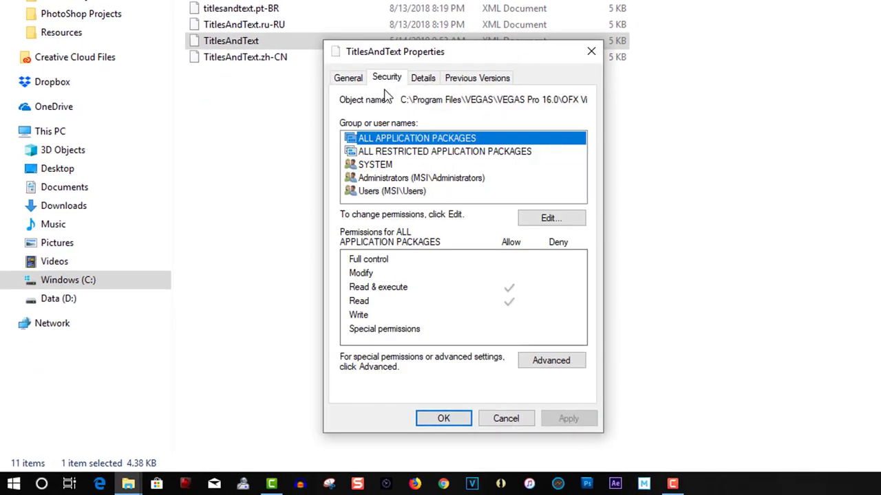
{"action": "left_click", "coordinate": [399, 181]}
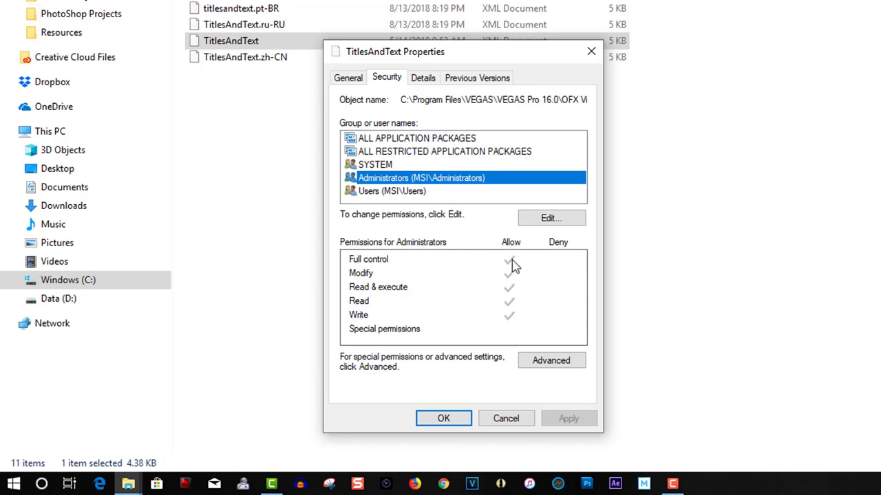
{"action": "left_click", "coordinate": [396, 193]}
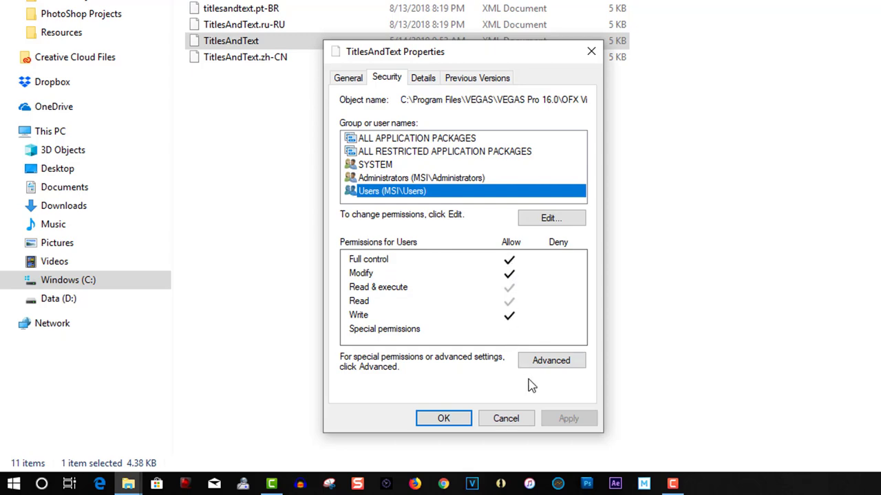
{"action": "left_click", "coordinate": [507, 422]}
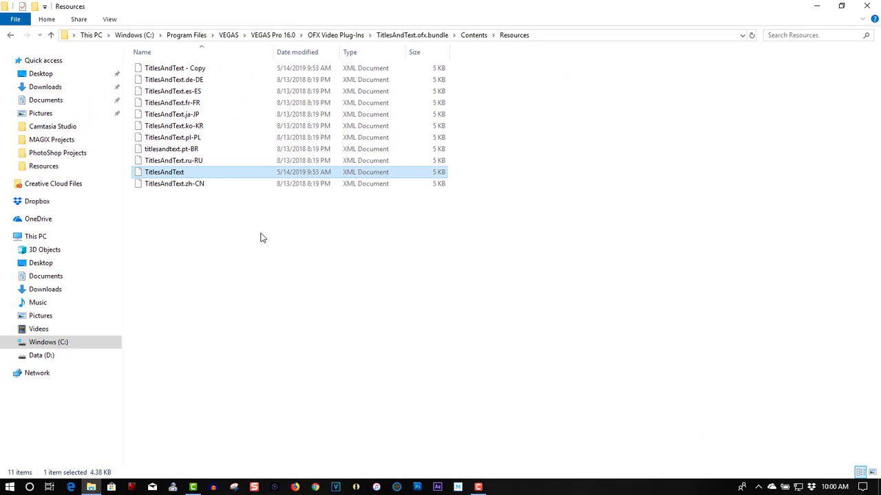
Step: Open TitlesAndText in WordPad and find the first occurrence of 'verdana'
{"action": "right_click", "coordinate": [224, 172]}
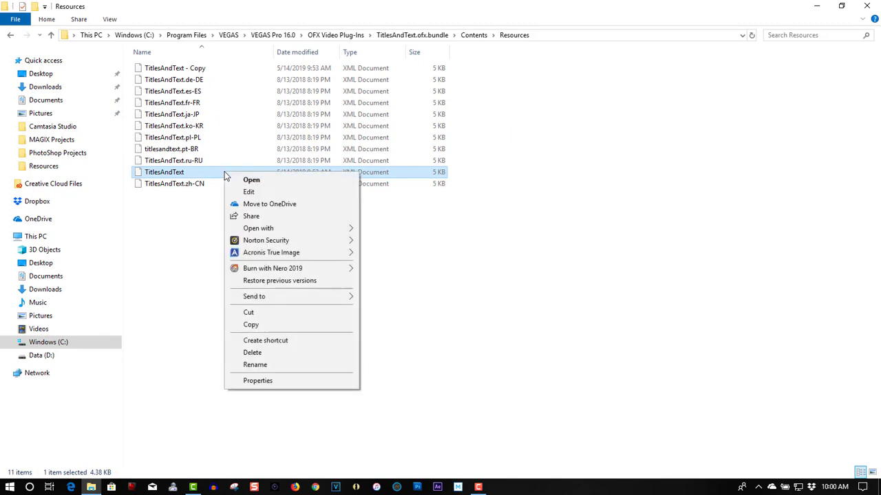
{"action": "left_click", "coordinate": [239, 193]}
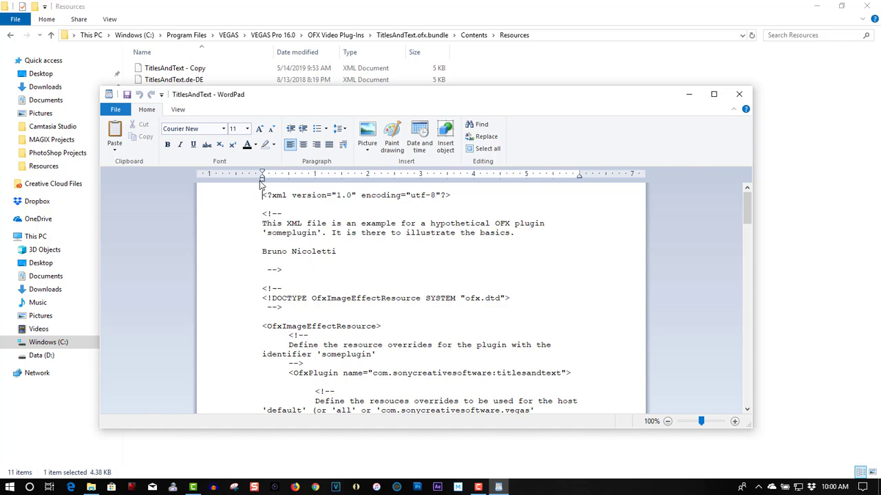
{"action": "left_click", "coordinate": [477, 125]}
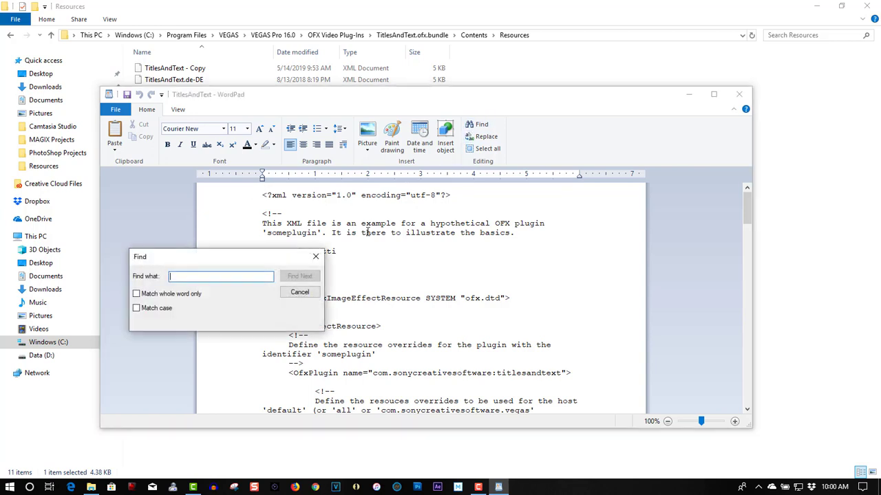
{"action": "type", "text": "v"}
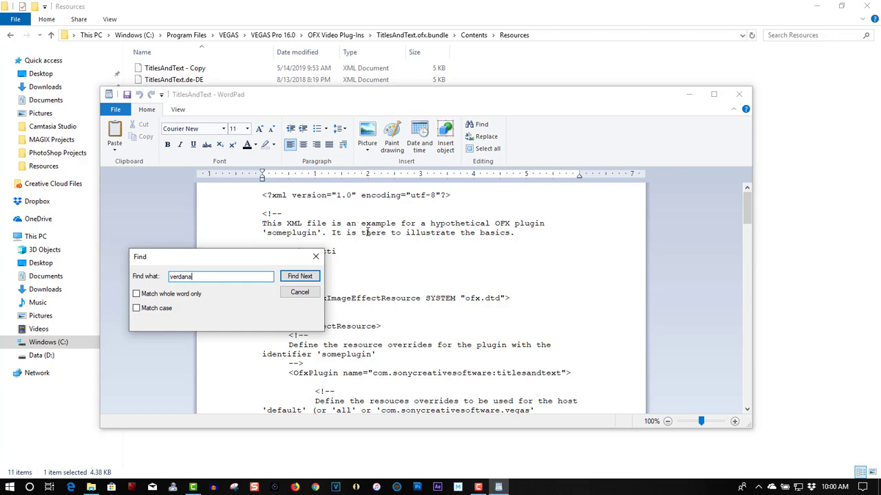
{"action": "type", "text": "erdana"}
{"action": "left_click", "coordinate": [297, 281]}
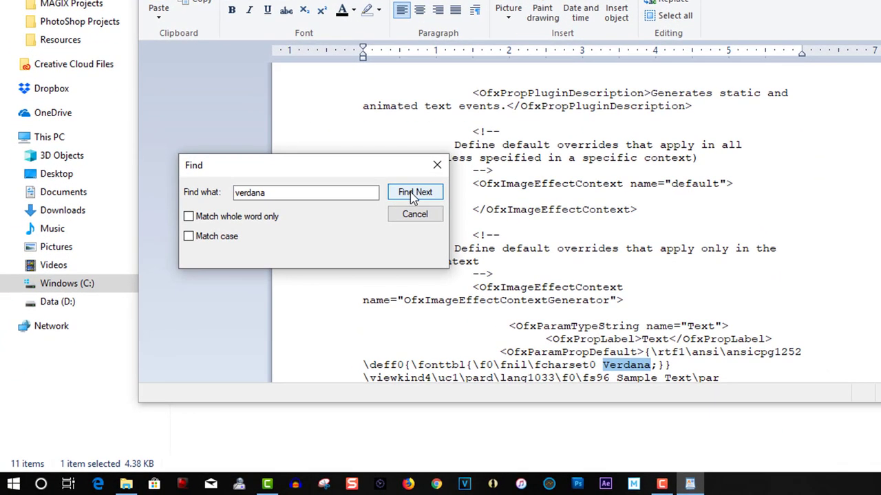
{"action": "left_click", "coordinate": [441, 215]}
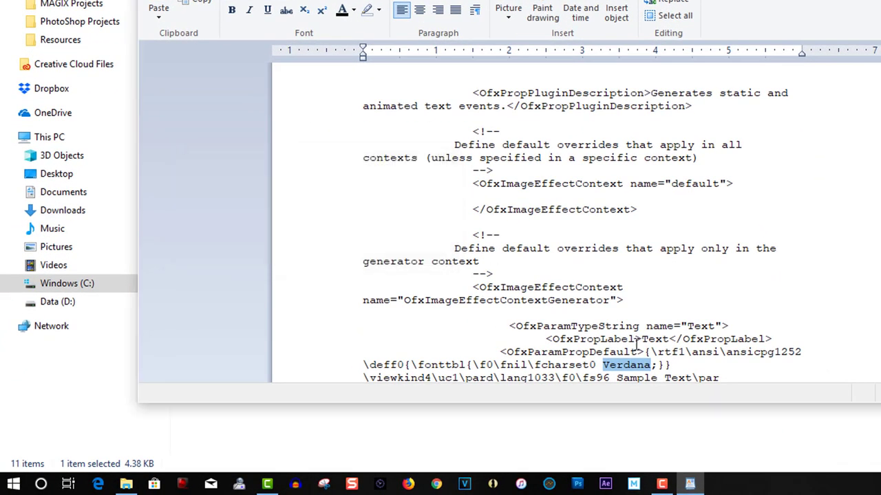
Step: Replace Verdana with Impact in the font table line and close WordPad
{"action": "left_click", "coordinate": [604, 365]}
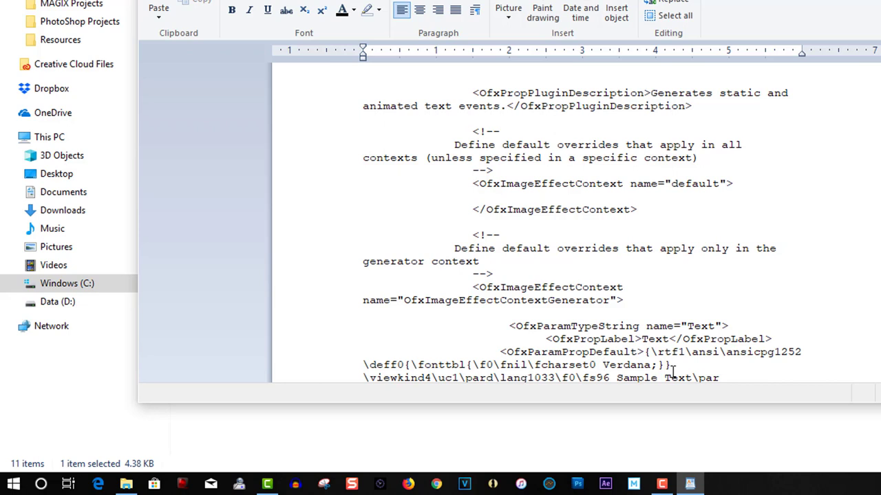
{"action": "type", "text": "Impact"}
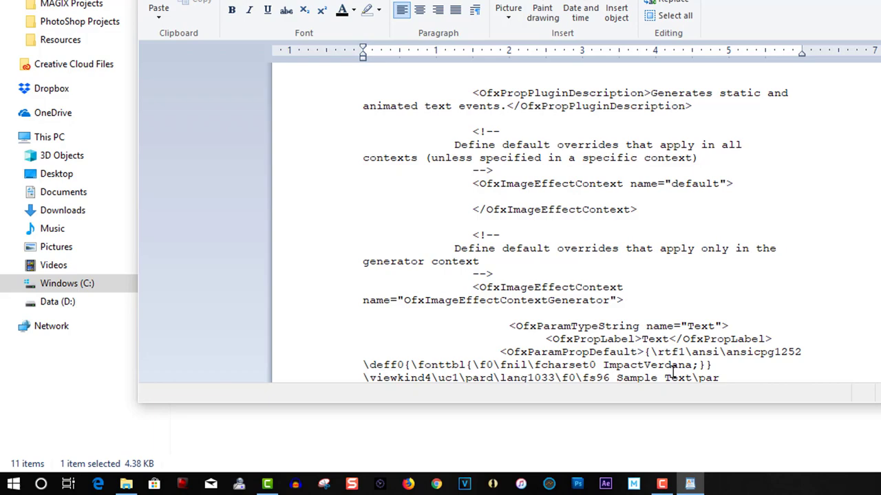
{"action": "key", "text": "Delete"}
{"action": "key", "text": "Delete"}
{"action": "key", "text": "Delete"}
{"action": "key", "text": "Delete"}
{"action": "key", "text": "Delete"}
{"action": "key", "text": "Delete"}
{"action": "key", "text": "Delete"}
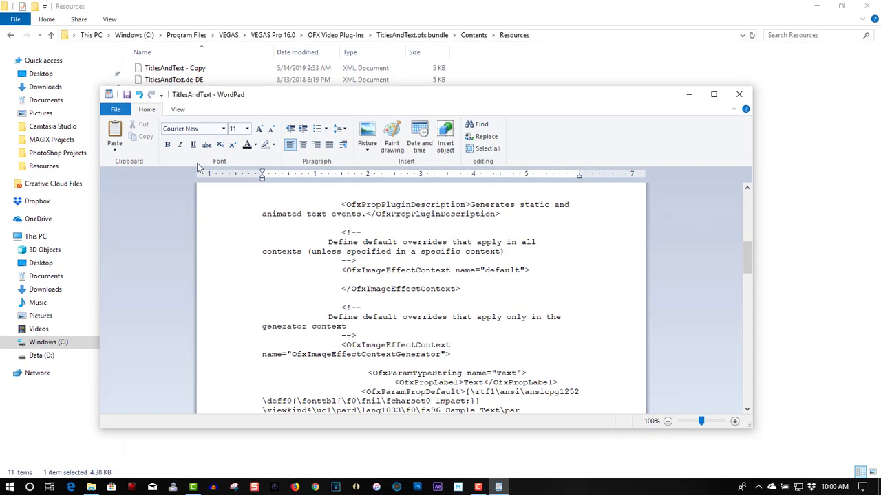
{"action": "scroll", "coordinate": [128, 97], "scroll_direction": "down", "scroll_amount": 7}
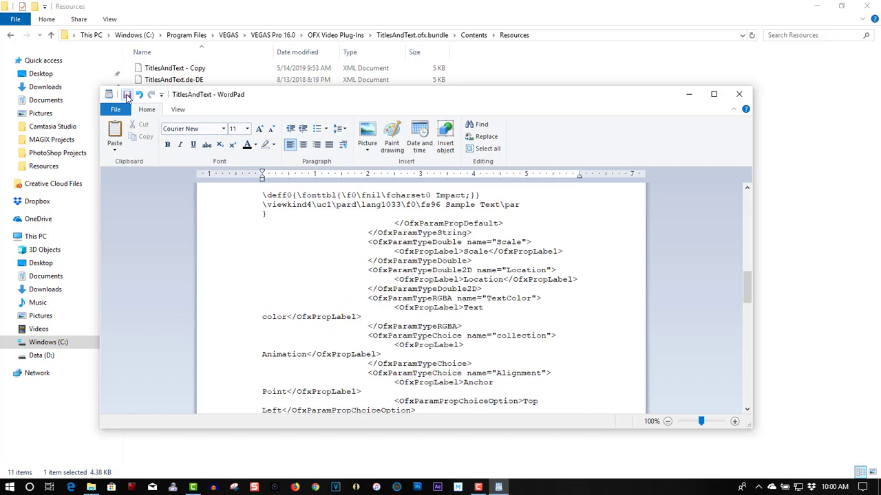
{"action": "left_click", "coordinate": [738, 96]}
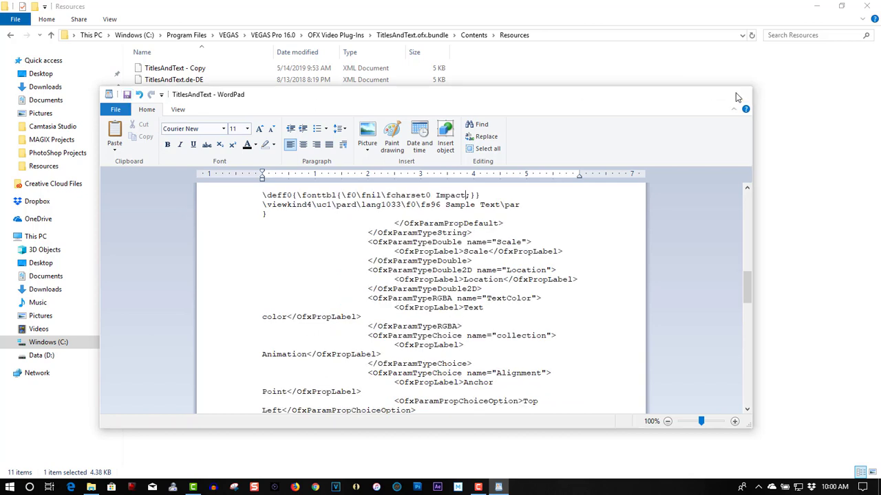
Step: Launch VEGAS Pro, add a video track and insert a Titles & Text event to check the Impact font
{"action": "left_click", "coordinate": [336, 487]}
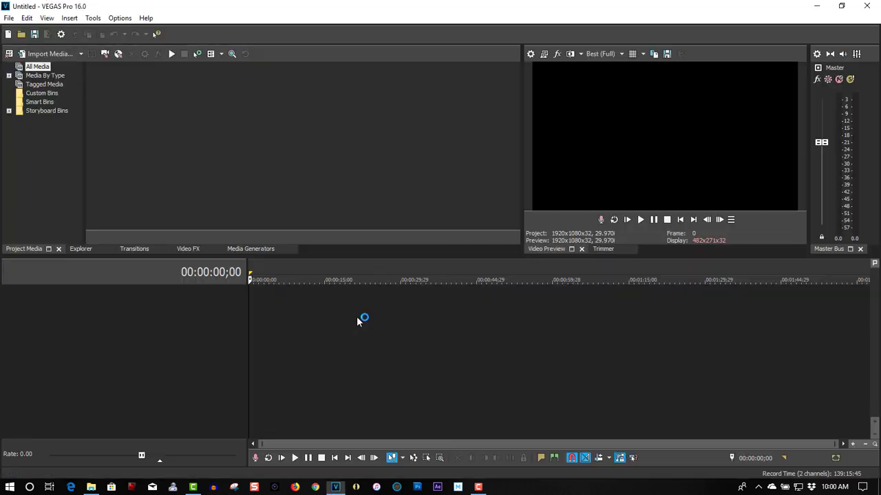
{"action": "right_click", "coordinate": [301, 299]}
{"action": "left_click", "coordinate": [316, 328]}
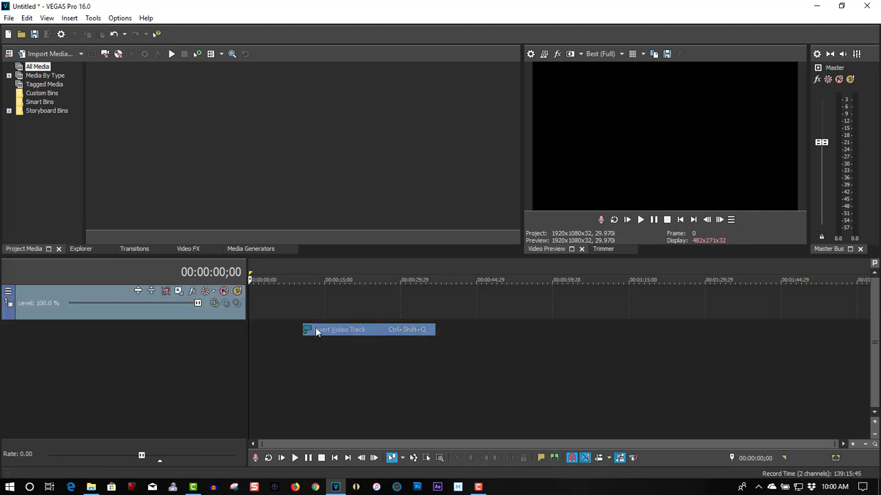
{"action": "right_click", "coordinate": [273, 297]}
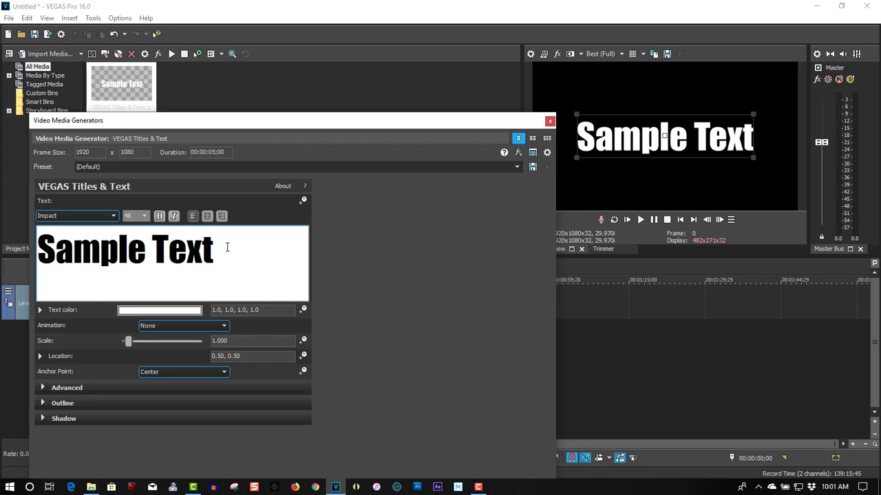
Step: Close the generator window and quit VEGAS without saving the test project
{"action": "left_click", "coordinate": [550, 122]}
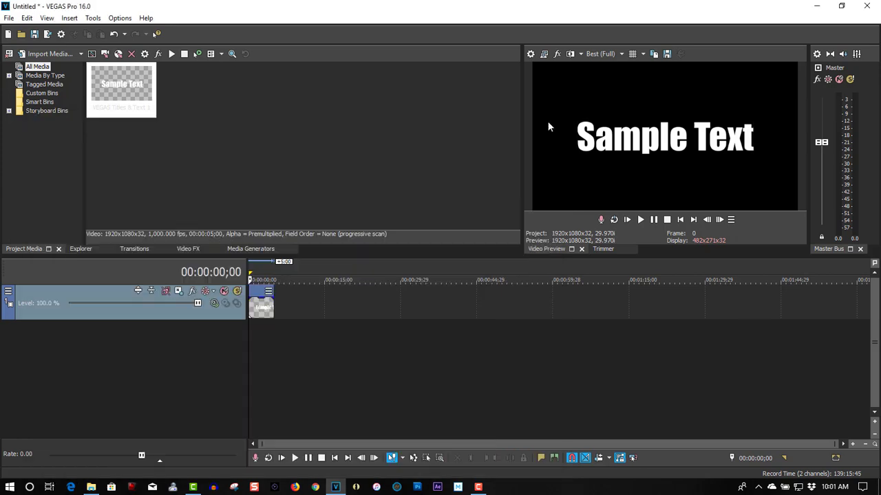
{"action": "left_click", "coordinate": [866, 6]}
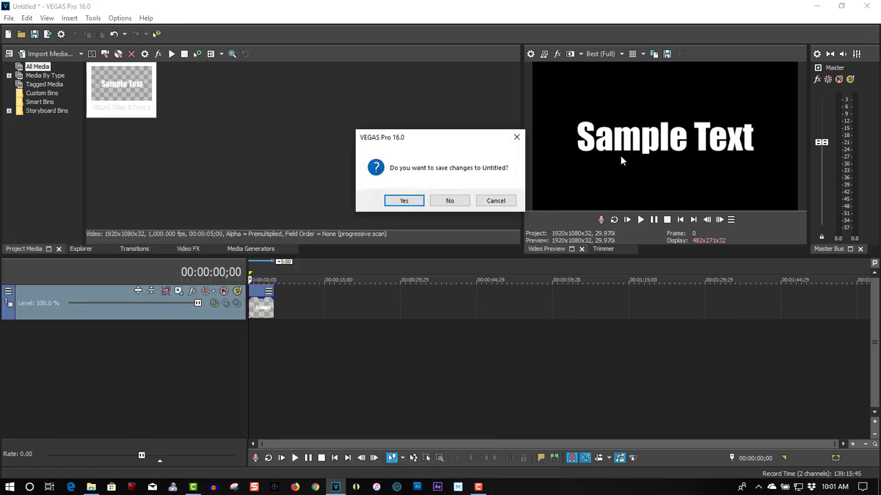
{"action": "left_click", "coordinate": [451, 201]}
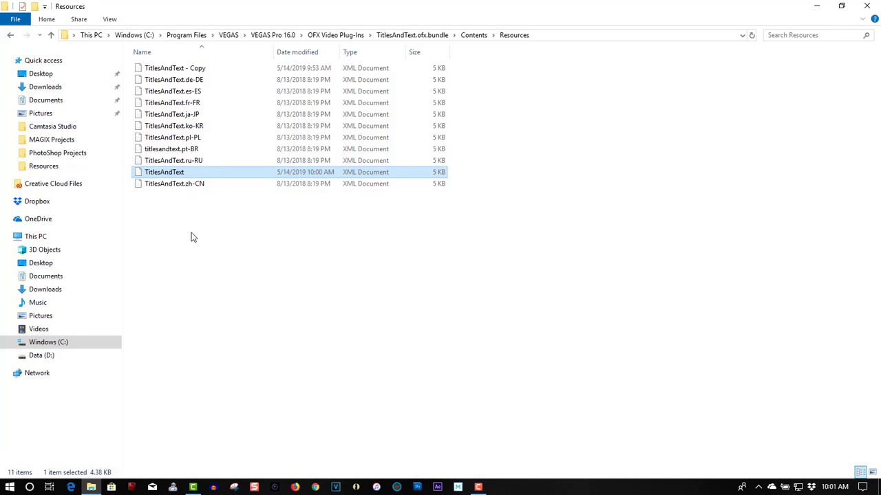